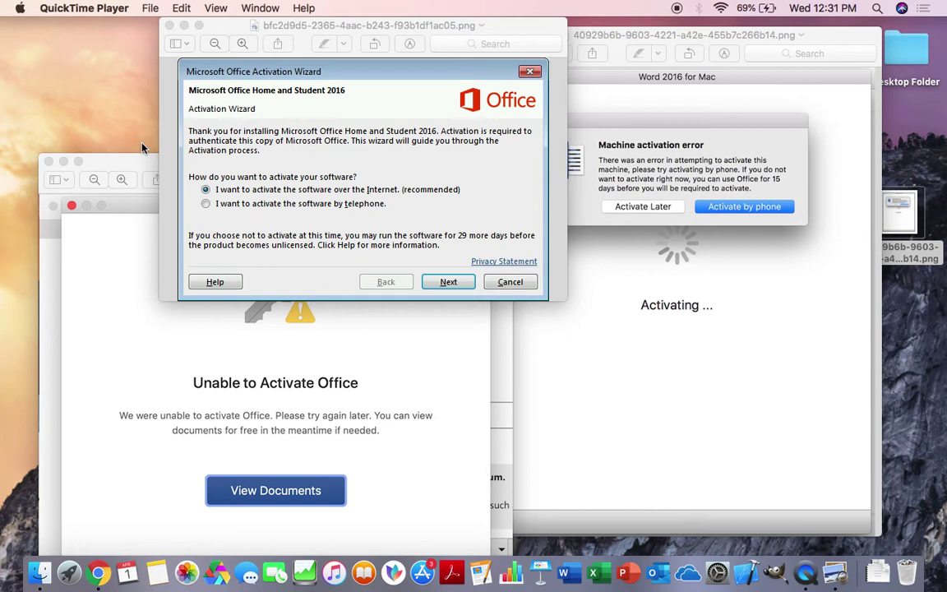
Review the Machine activation error, Unable to Activate Office, and Activation Wizard screenshots.
{"action": "left_click", "coordinate": [641, 272]}
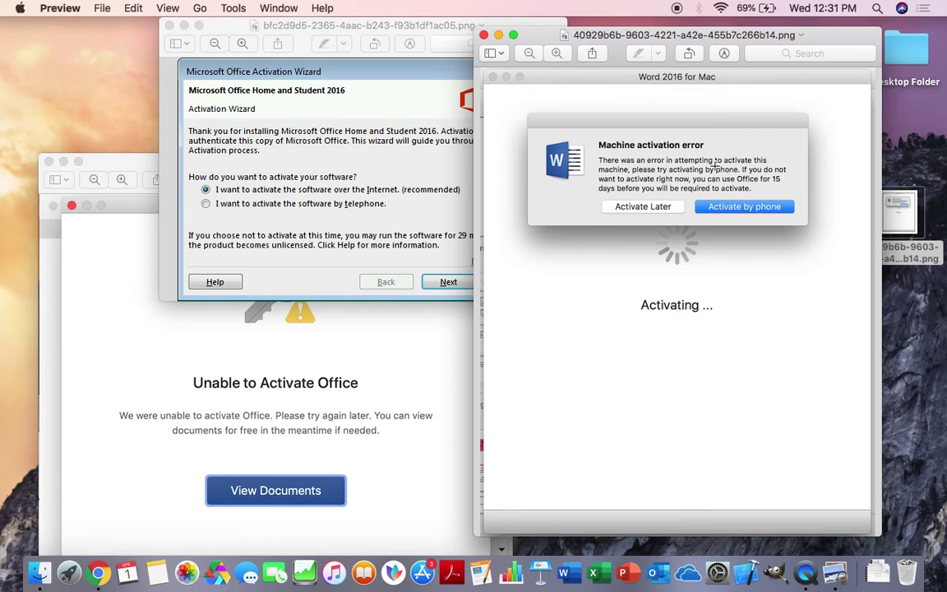
{"action": "left_click", "coordinate": [340, 364]}
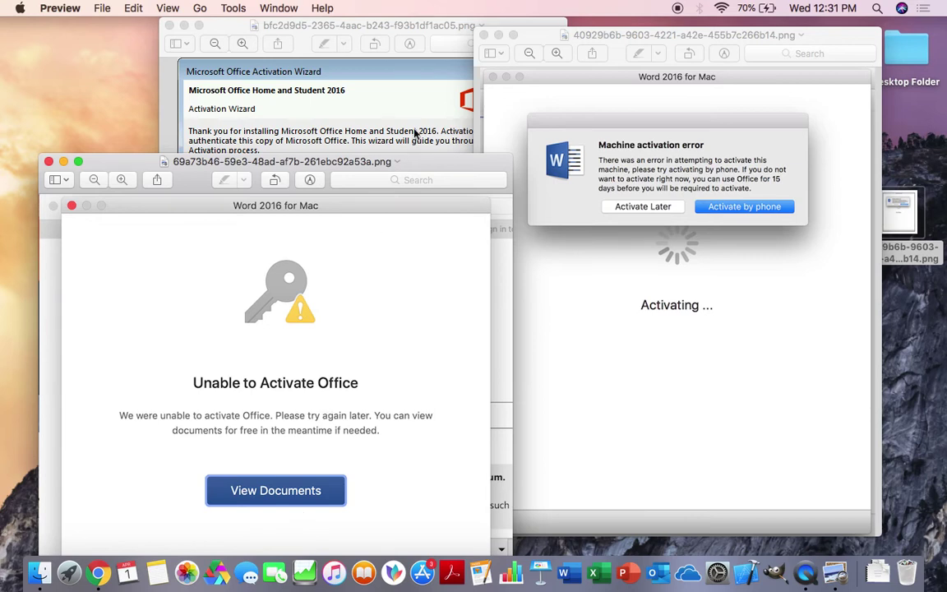
{"action": "left_click", "coordinate": [366, 106]}
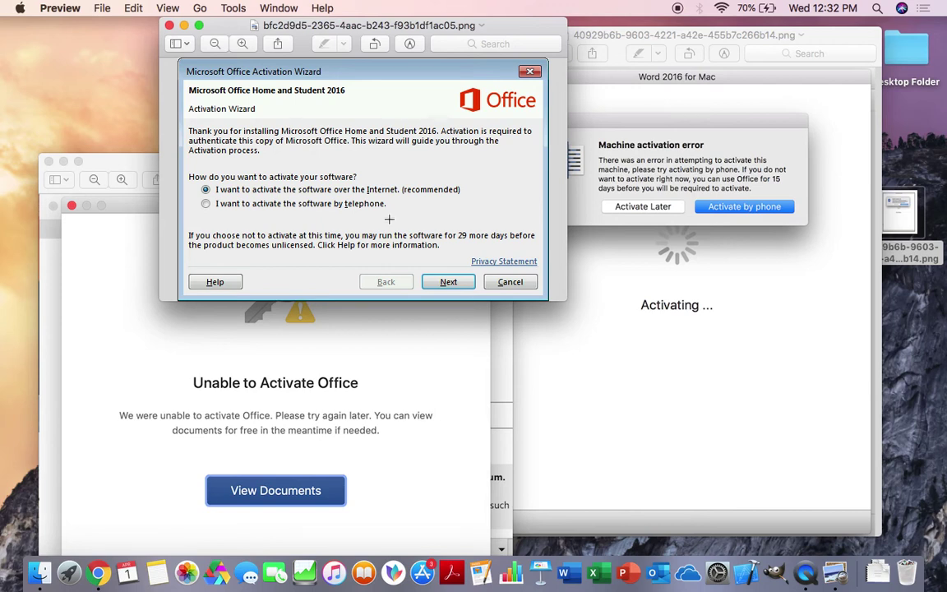
Return to the license-removal article in Chrome and start typing 'How to remove of' in the address bar.
{"action": "left_click", "coordinate": [99, 574]}
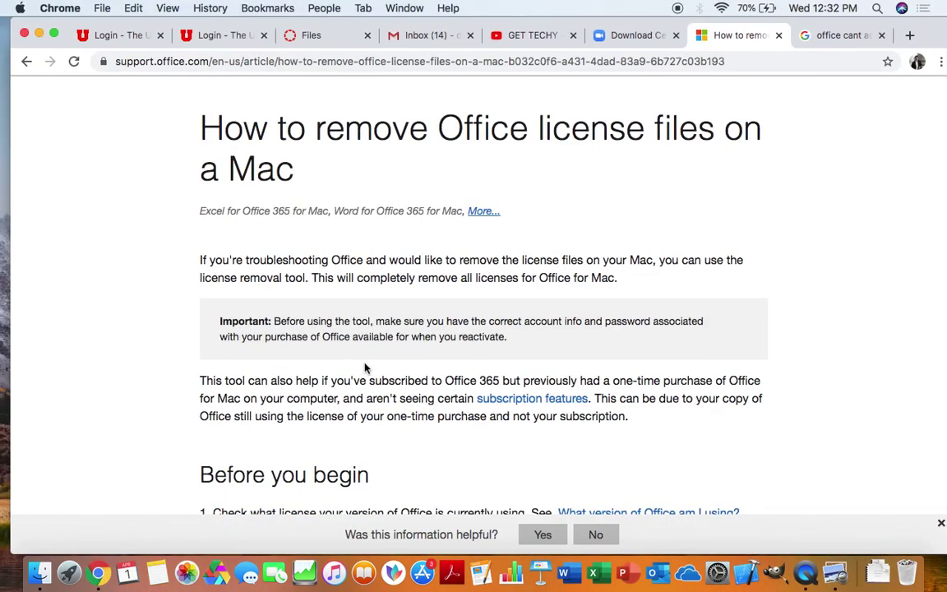
{"action": "scroll", "coordinate": [365, 368], "scroll_direction": "up", "scroll_amount": 5}
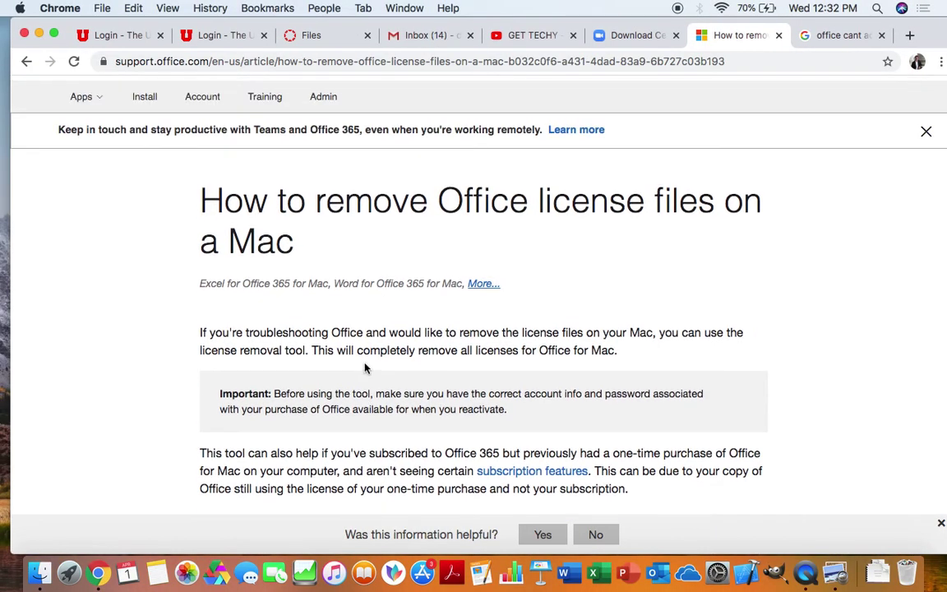
{"action": "scroll", "coordinate": [365, 371], "scroll_direction": "down", "scroll_amount": 1}
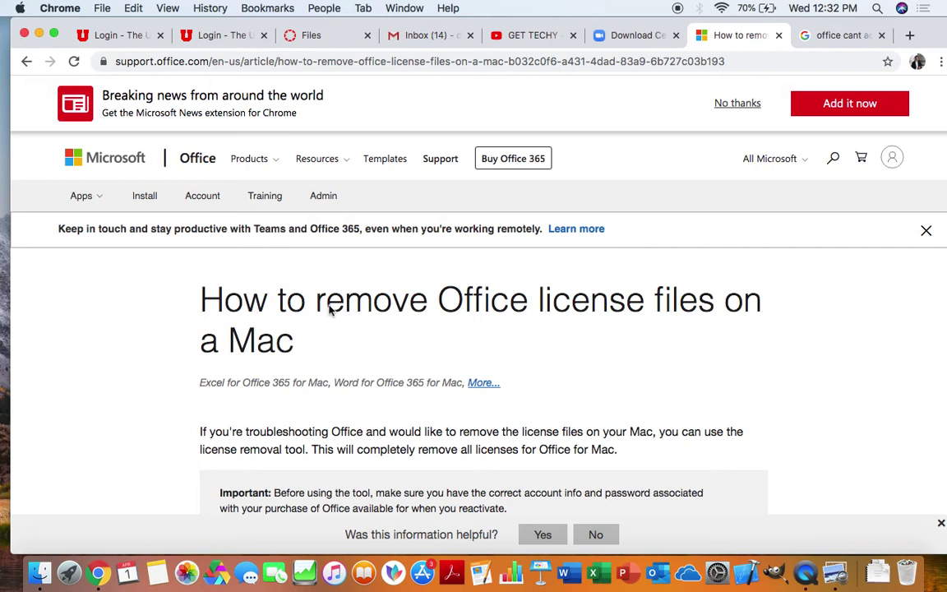
{"action": "left_click", "coordinate": [389, 63]}
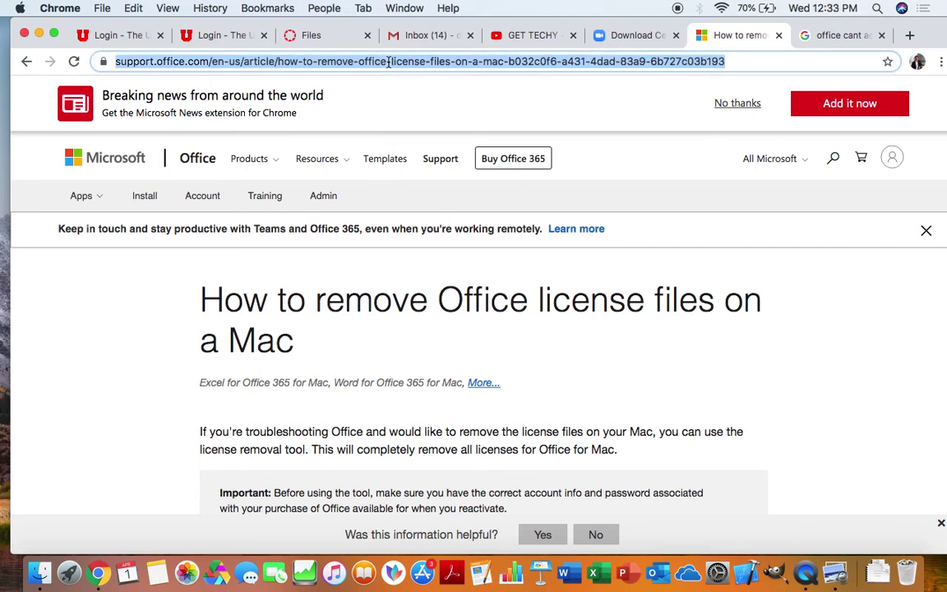
{"action": "type", "text": "How"}
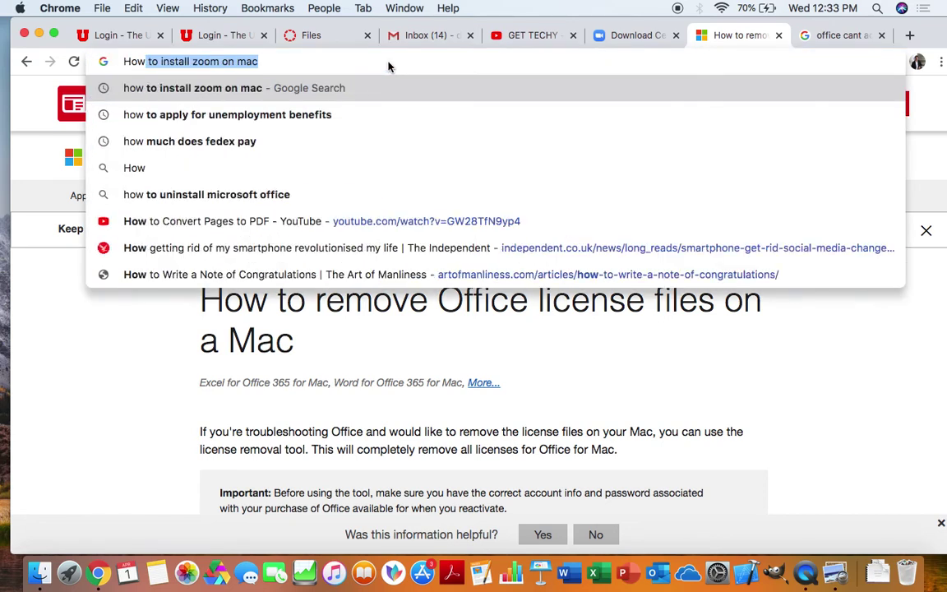
{"action": "type", "text": " to remove office"}
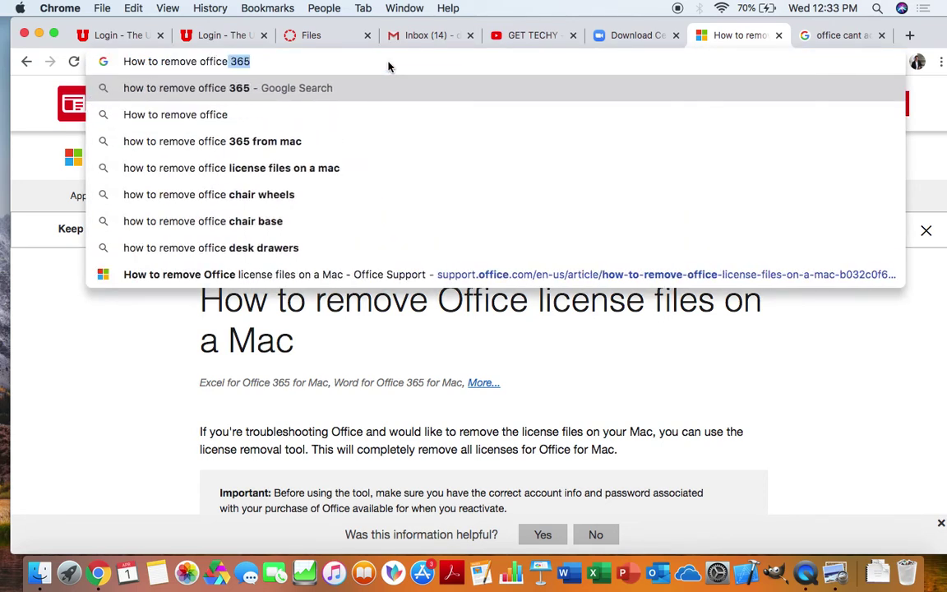
Search 'How to remove office license files on a mac' and open the Office Support article result.
{"action": "type", "text": "license files on "}
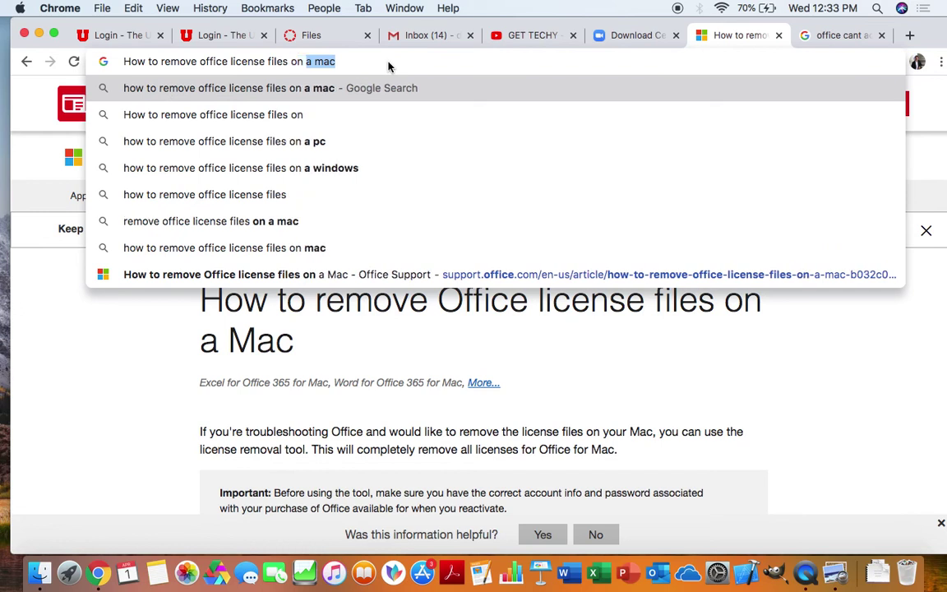
{"action": "type", "text": "a mac"}
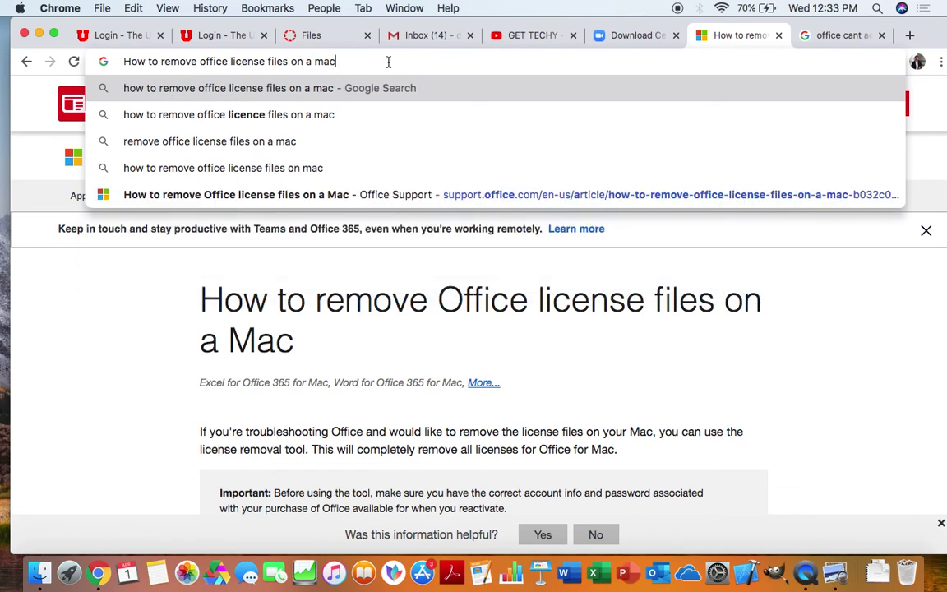
{"action": "key", "text": "Return"}
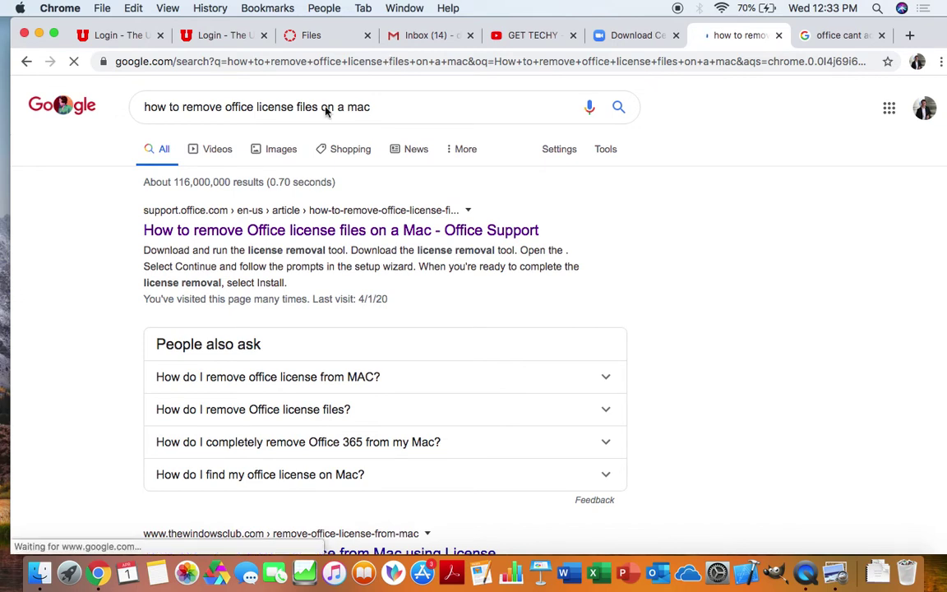
{"action": "scroll", "coordinate": [334, 262], "scroll_direction": "down", "scroll_amount": 2}
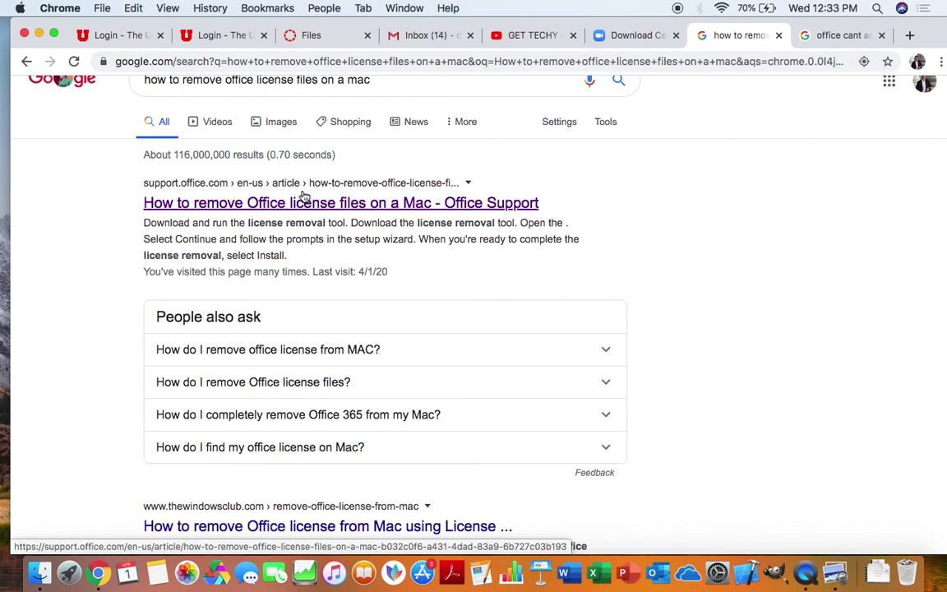
{"action": "scroll", "coordinate": [302, 196], "scroll_direction": "down", "scroll_amount": 5}
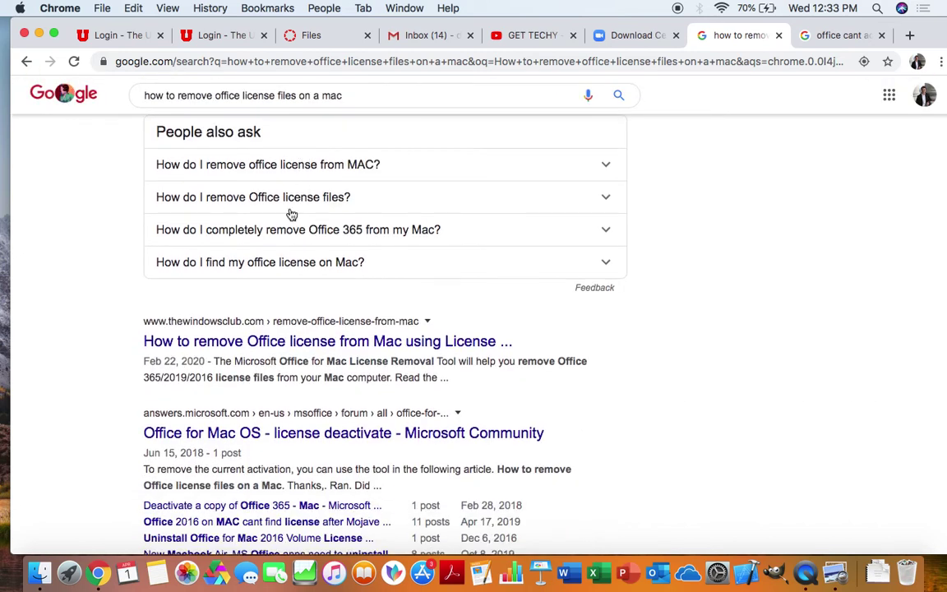
{"action": "scroll", "coordinate": [218, 353], "scroll_direction": "down", "scroll_amount": 4}
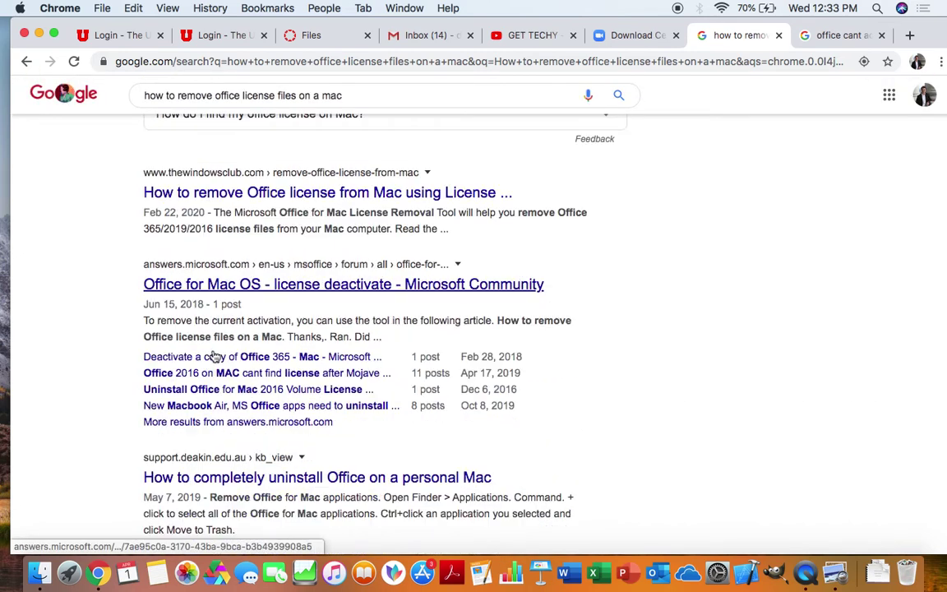
{"action": "scroll", "coordinate": [215, 355], "scroll_direction": "up", "scroll_amount": 10}
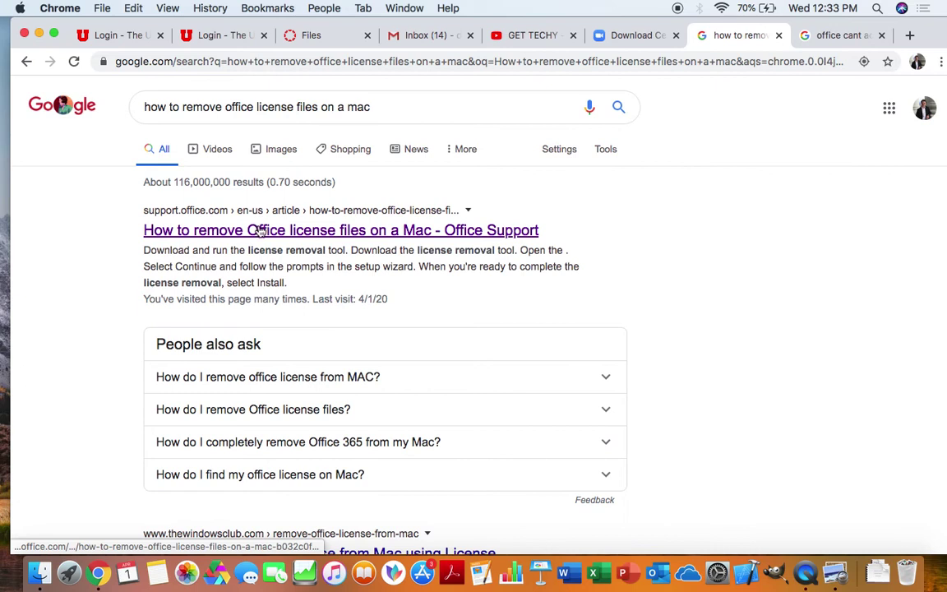
{"action": "left_click", "coordinate": [230, 231]}
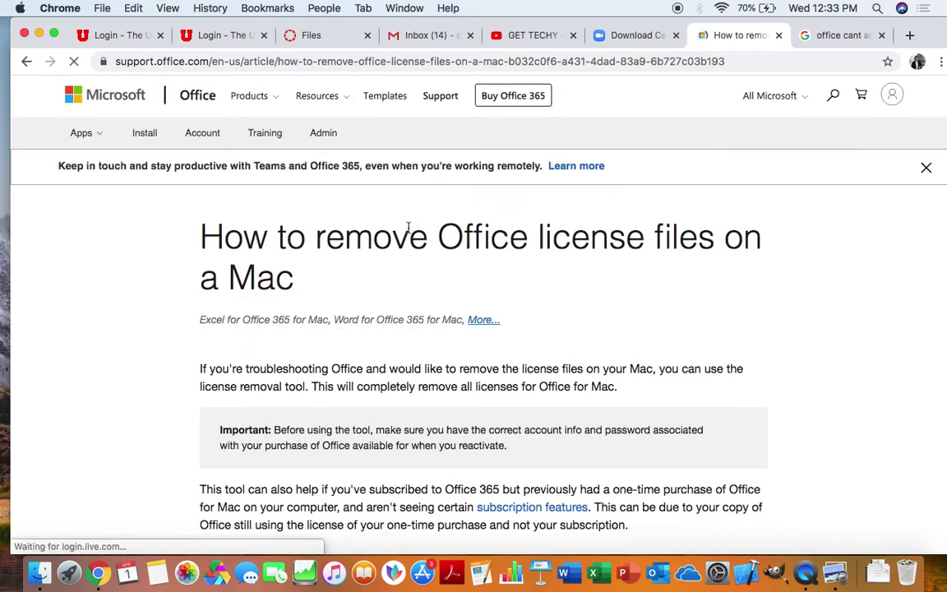
Expand the applicable products list, scroll to the removal tool section, and open the downloaded package.
{"action": "left_click", "coordinate": [483, 320]}
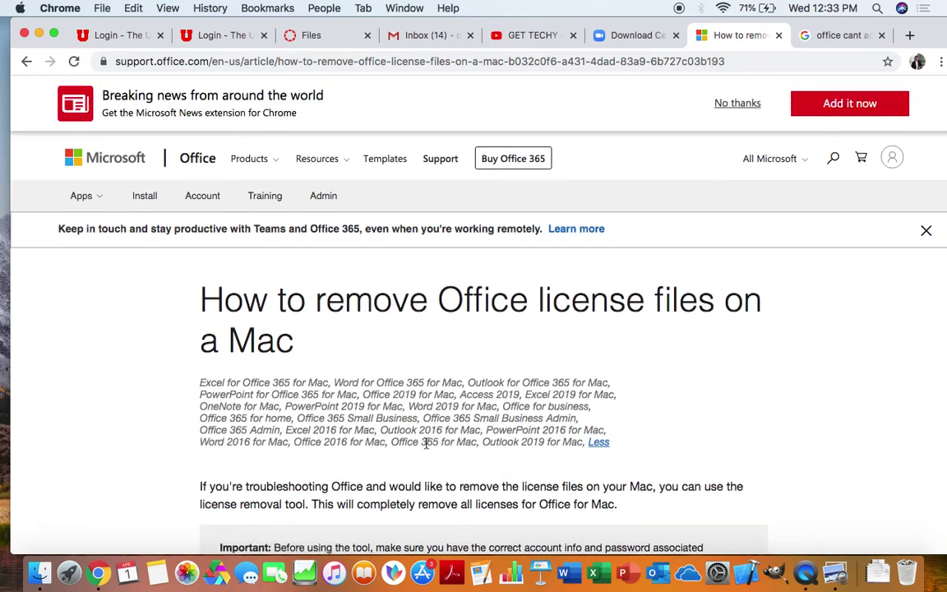
{"action": "scroll", "coordinate": [386, 385], "scroll_direction": "down", "scroll_amount": 2}
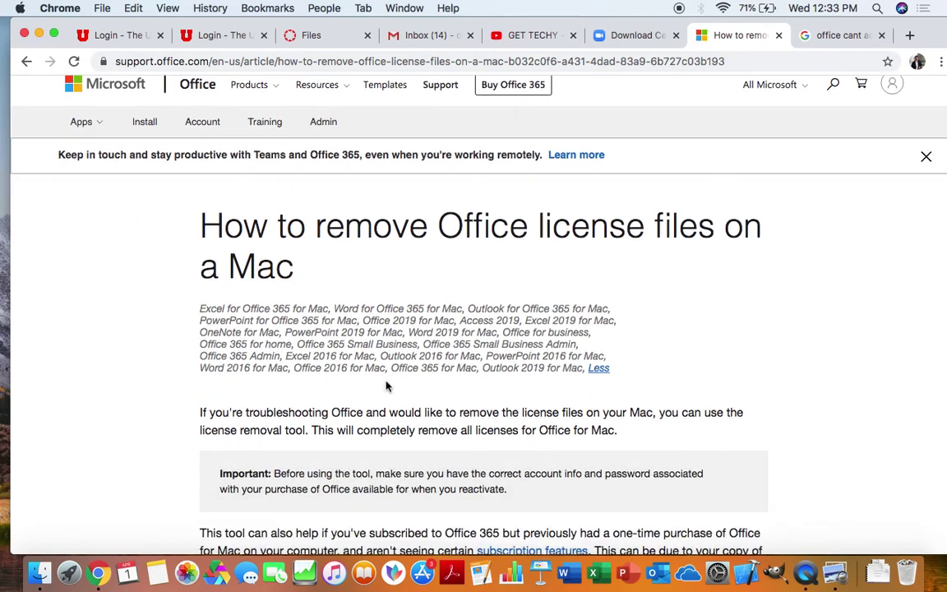
{"action": "scroll", "coordinate": [345, 345], "scroll_direction": "down", "scroll_amount": 5}
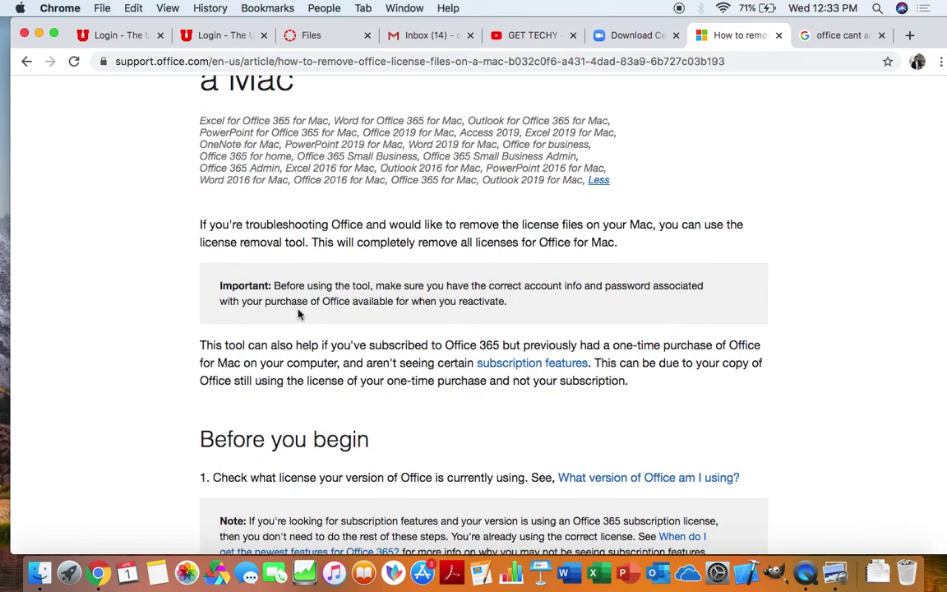
{"action": "scroll", "coordinate": [298, 313], "scroll_direction": "down", "scroll_amount": 3}
{"action": "scroll", "coordinate": [267, 381], "scroll_direction": "down", "scroll_amount": 10}
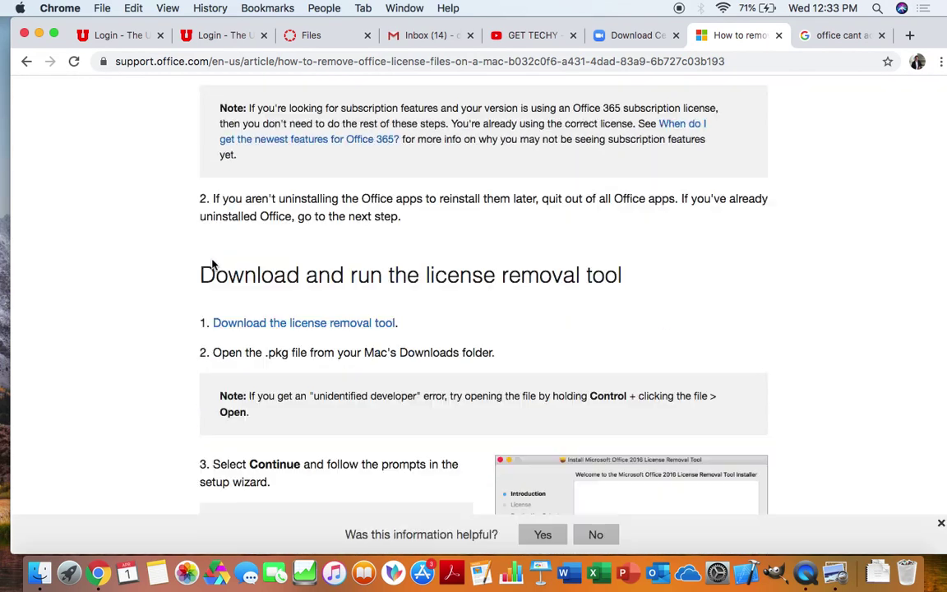
{"action": "scroll", "coordinate": [206, 259], "scroll_direction": "down", "scroll_amount": 1}
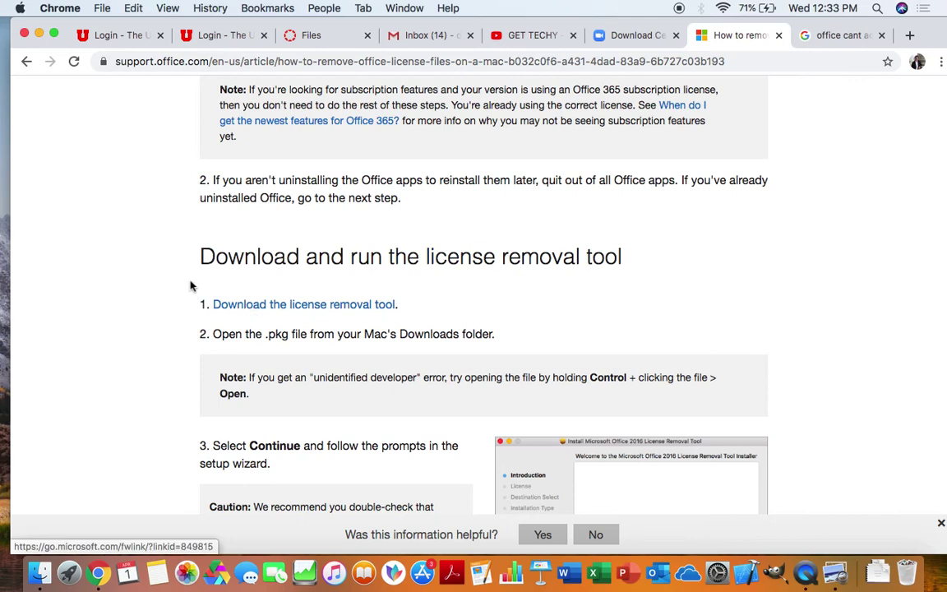
{"action": "scroll", "coordinate": [177, 280], "scroll_direction": "down", "scroll_amount": 1}
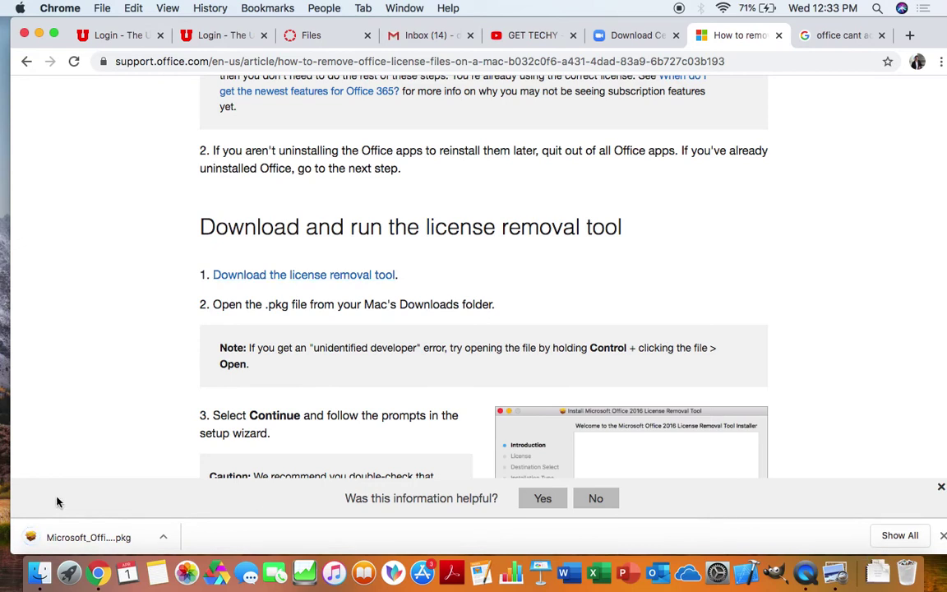
{"action": "left_click", "coordinate": [103, 540]}
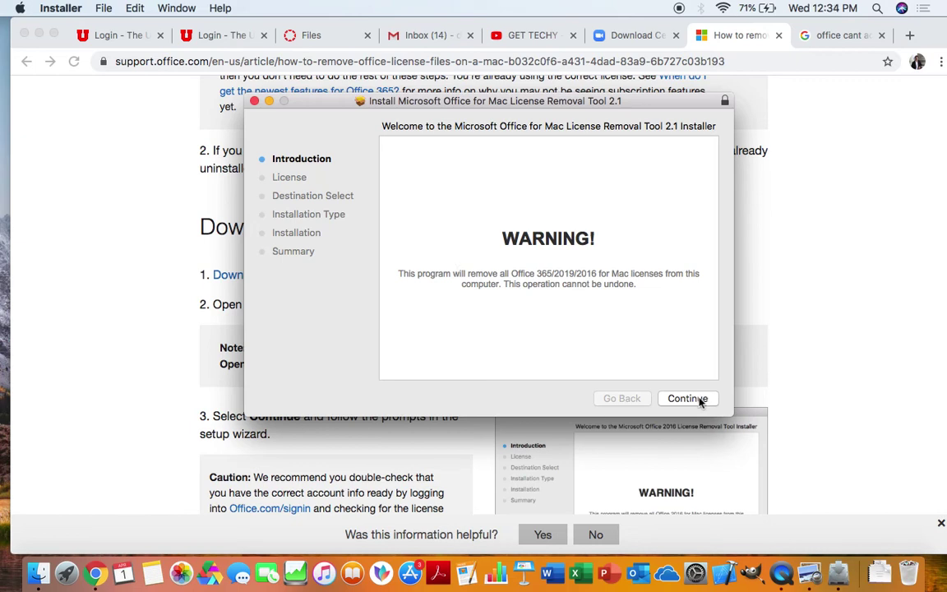
Agree to the licence, install License Removal Tool 2.1 with the admin password, then trash the installer.
{"action": "left_click", "coordinate": [700, 399]}
{"action": "left_click", "coordinate": [697, 398]}
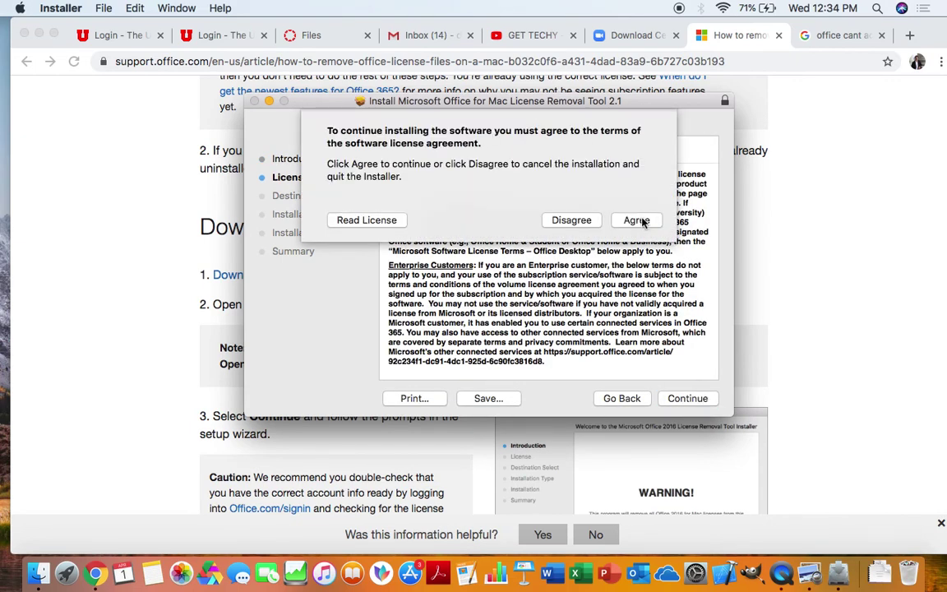
{"action": "left_click", "coordinate": [643, 222]}
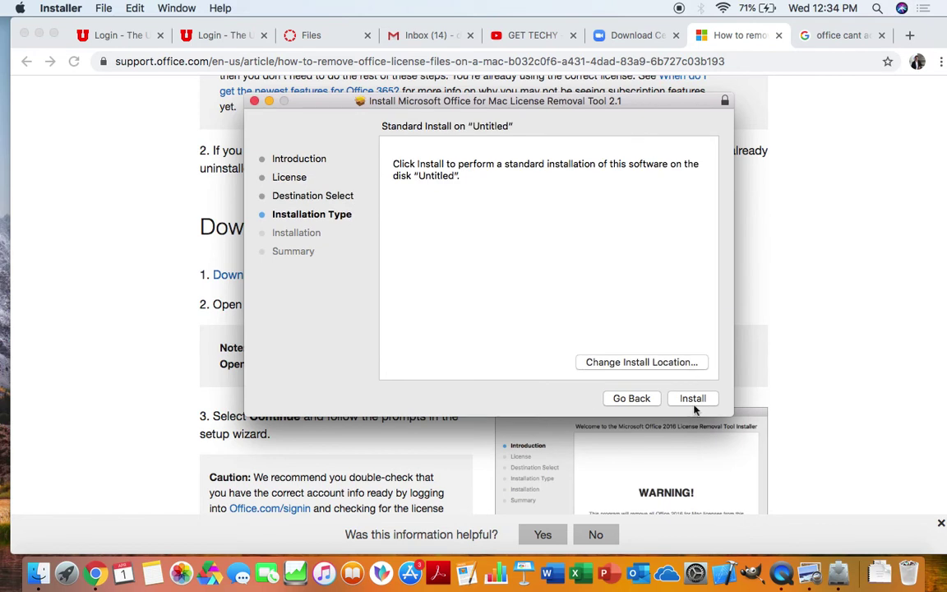
{"action": "left_click", "coordinate": [695, 403]}
{"action": "left_click", "coordinate": [694, 399]}
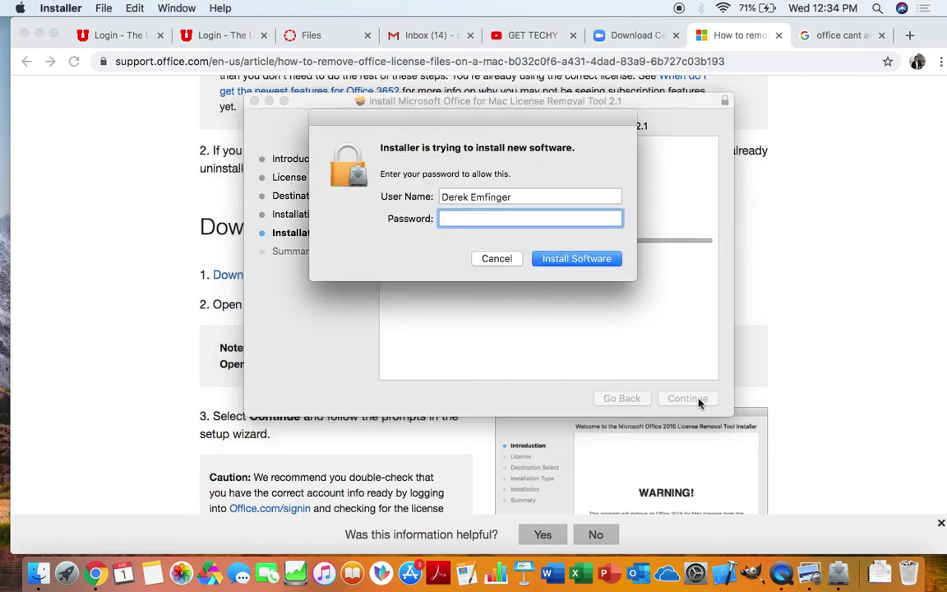
{"action": "type", "text": "**********"}
{"action": "key", "text": "Return"}
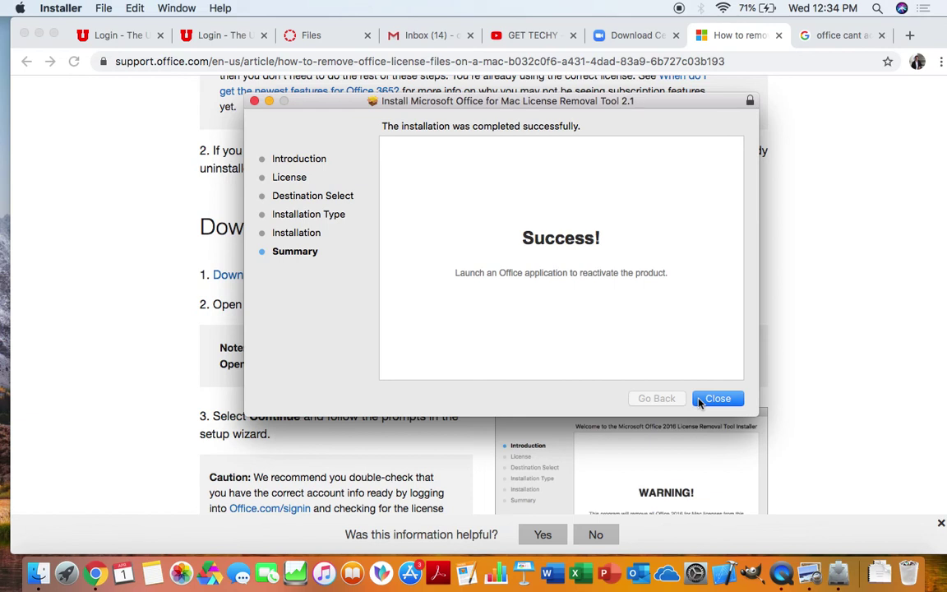
{"action": "left_click", "coordinate": [699, 401]}
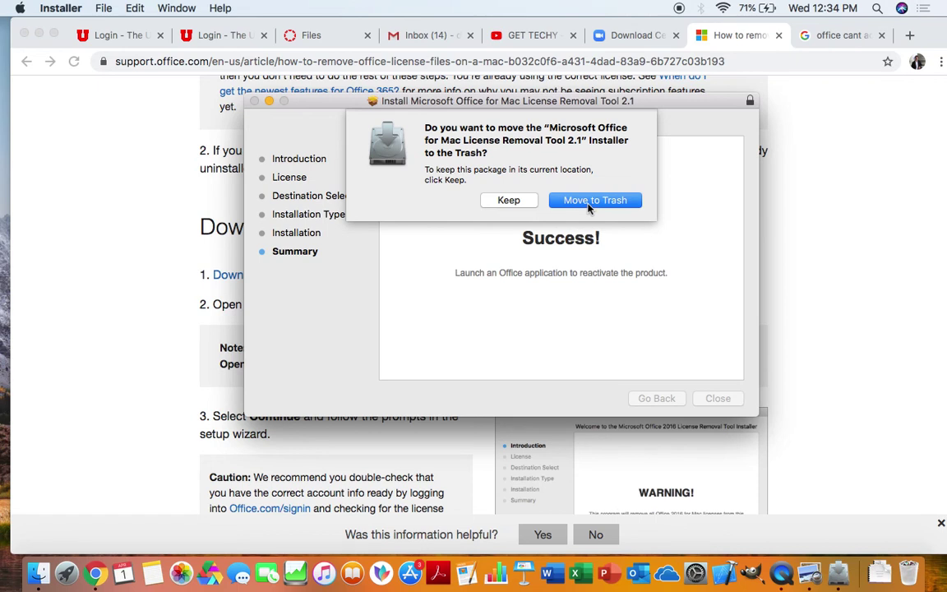
{"action": "left_click", "coordinate": [594, 200]}
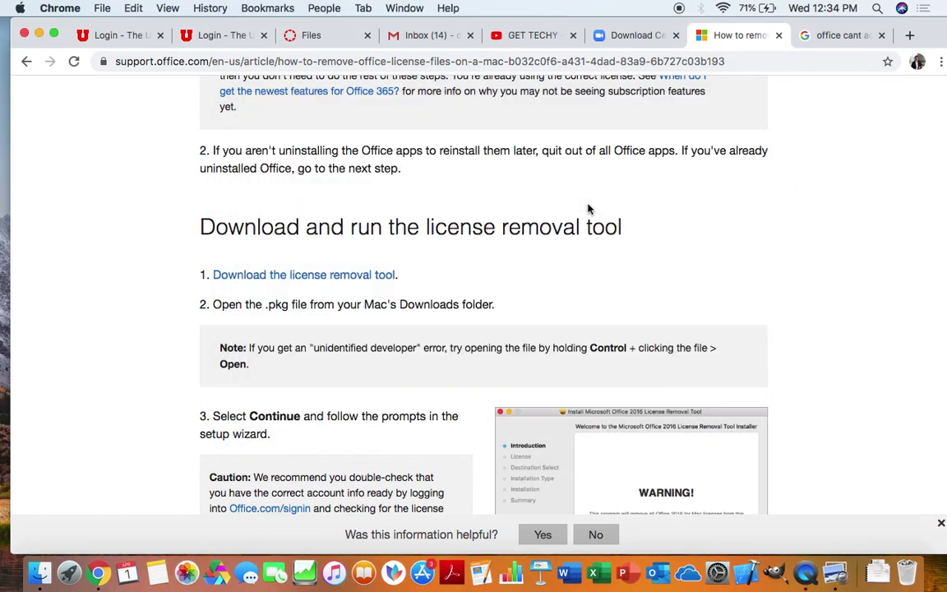